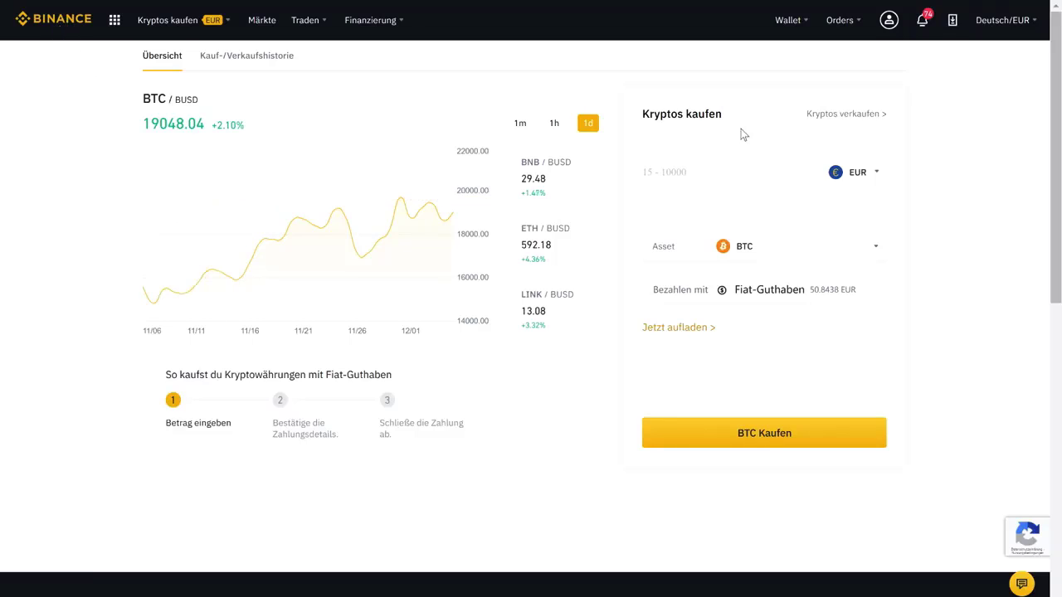
Step: Click into the Kryptos kaufen amount field, then move on to the free account sign-up form
left_click(705, 171)
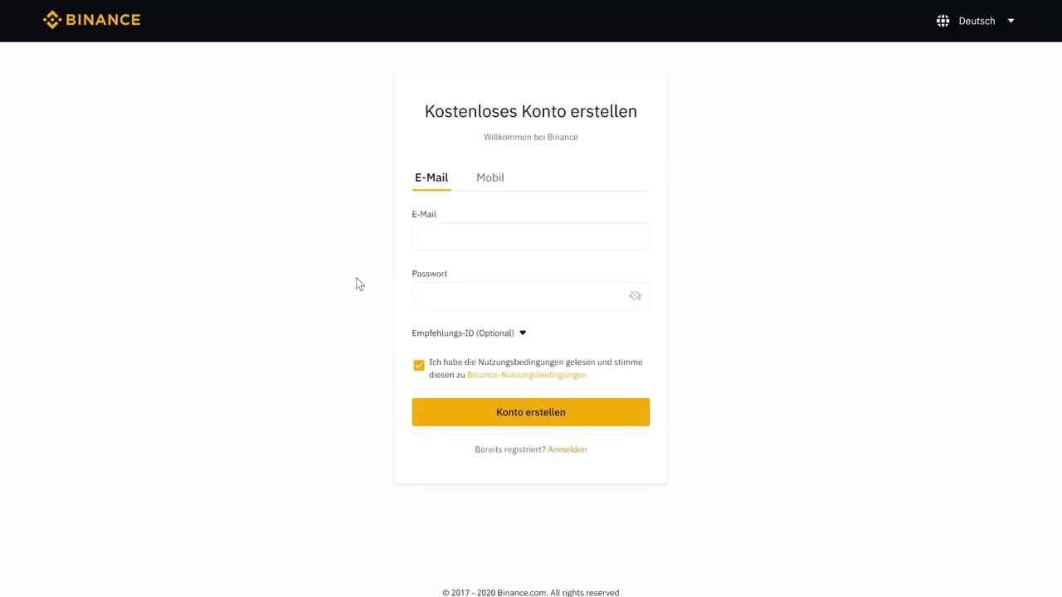
Step: Expand the optional Empfehlungs-ID field and paste the referral code into it
left_click(422, 296)
left_click(435, 336)
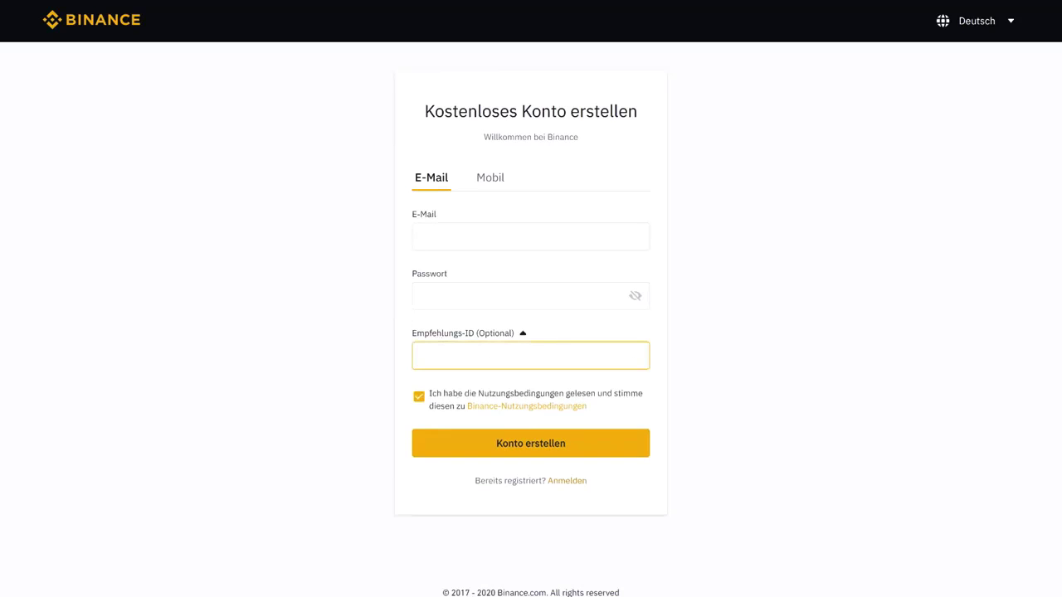
left_click(342, 362)
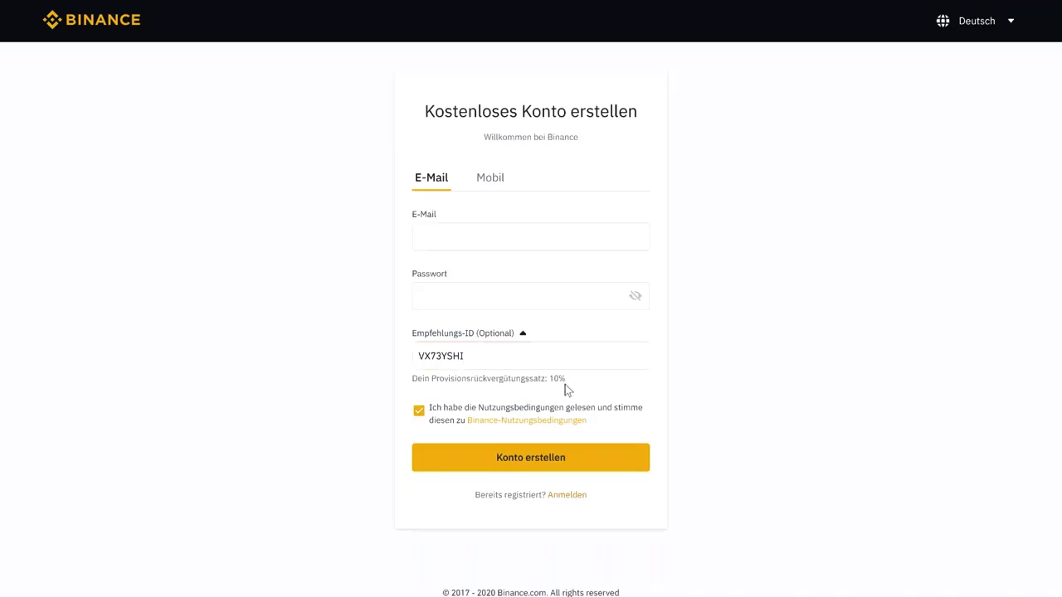
Step: Highlight the 10% commission rebate, then place focus in the E-Mail field
left_click_drag(567, 380, 548, 379)
left_click(316, 457)
left_click(427, 238)
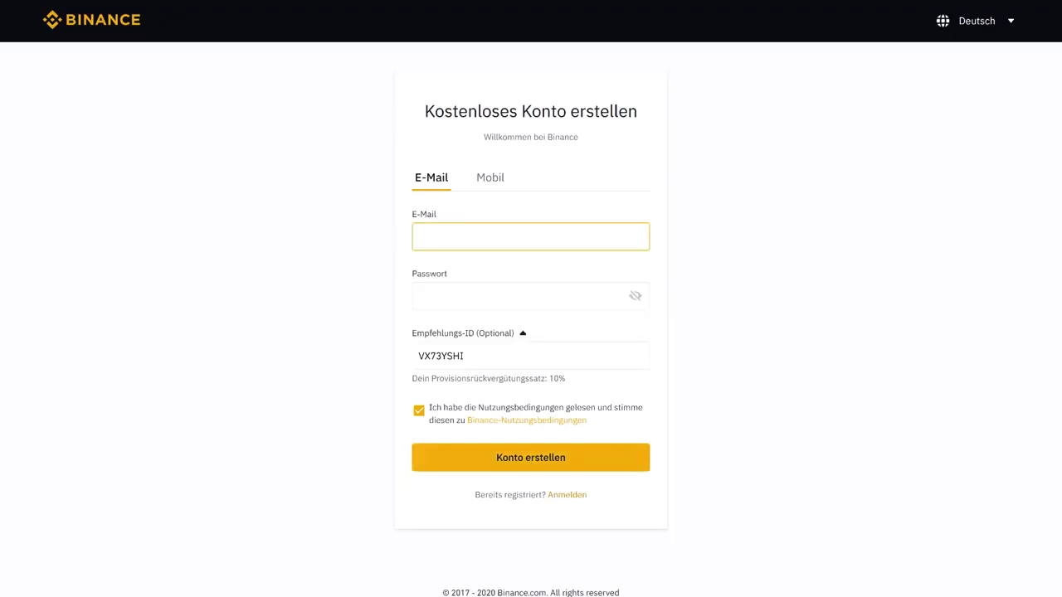
left_click(380, 239)
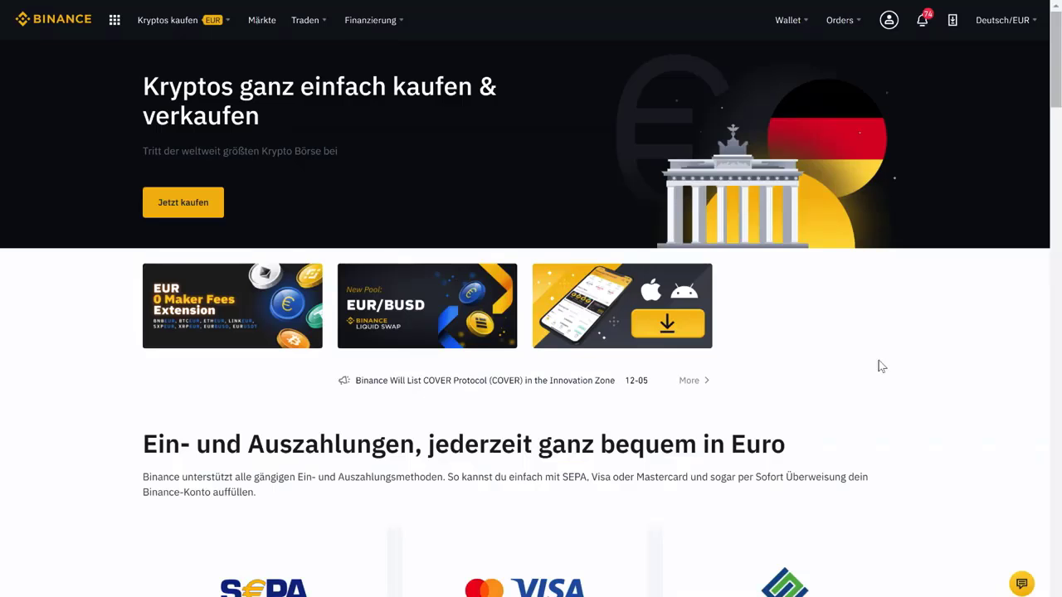
Step: Open the Dashboard, highlight Identitätsprüfung marked Verifiziert, then open the identity verification details
mouse_move(889, 25)
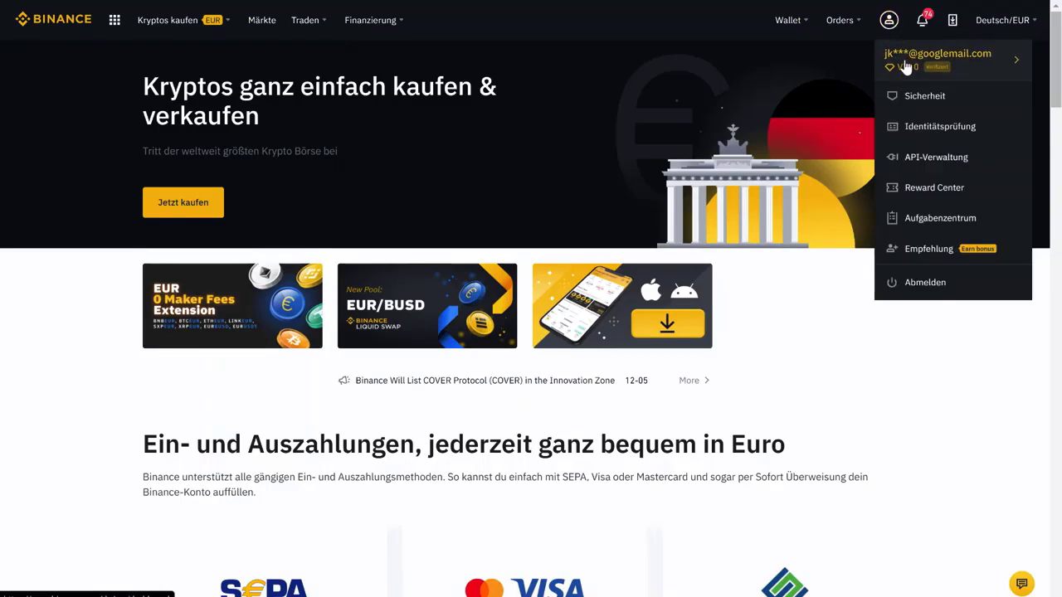
left_click(907, 67)
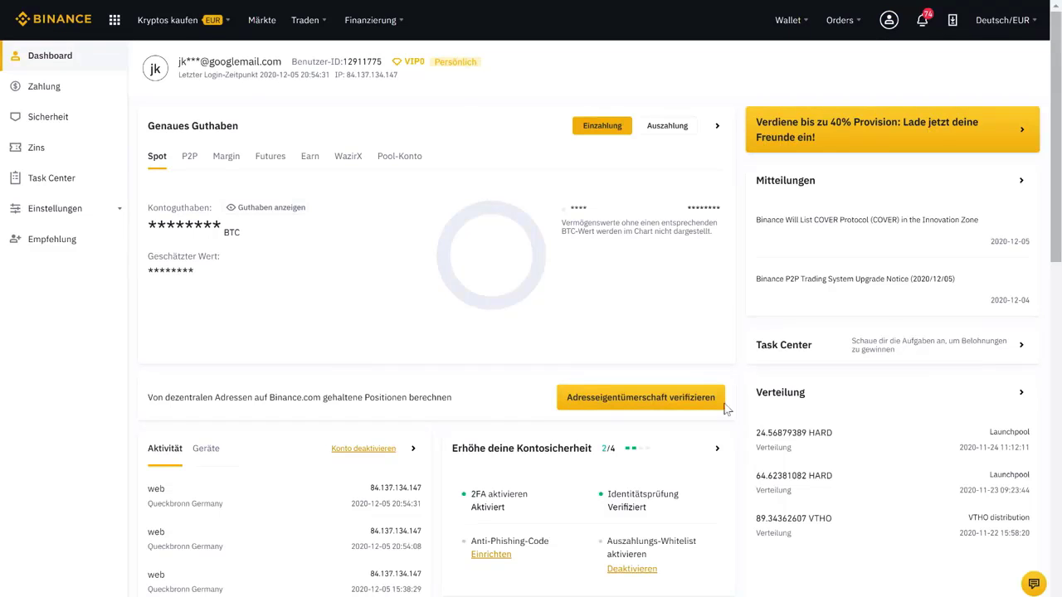
double_click(643, 494)
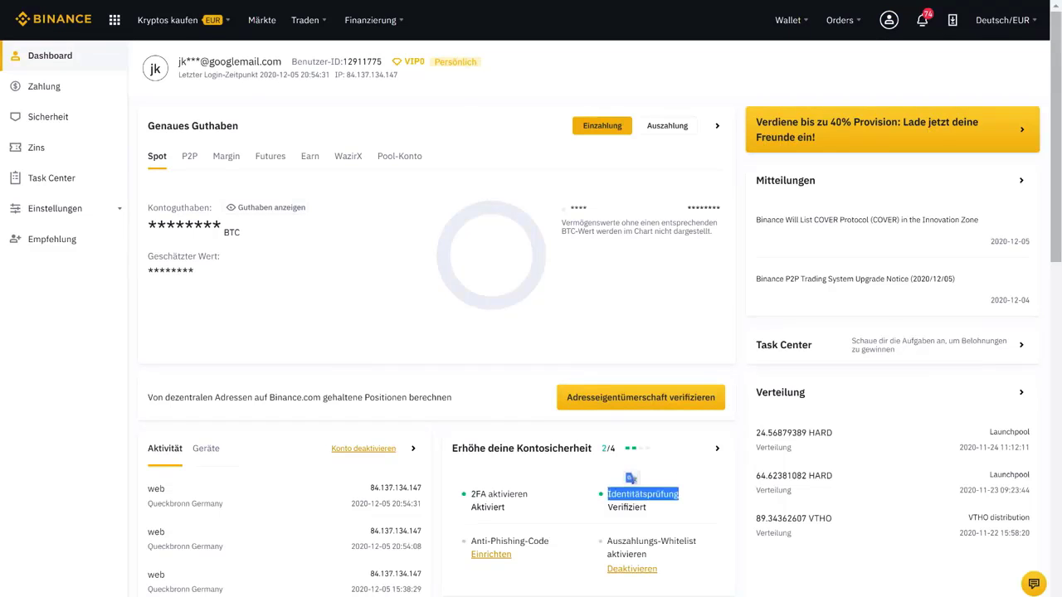
left_click(747, 487)
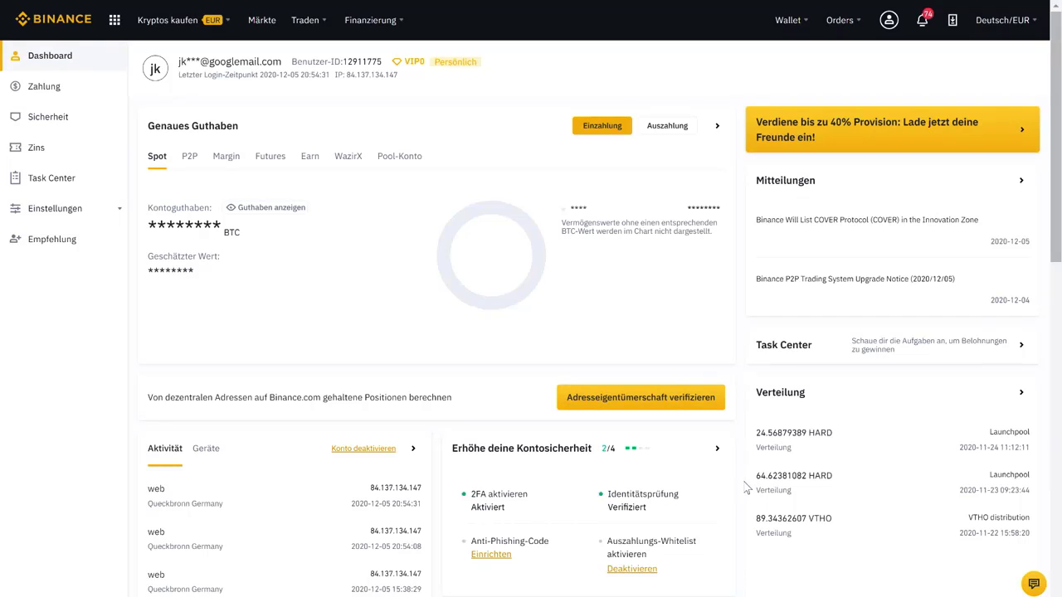
double_click(630, 506)
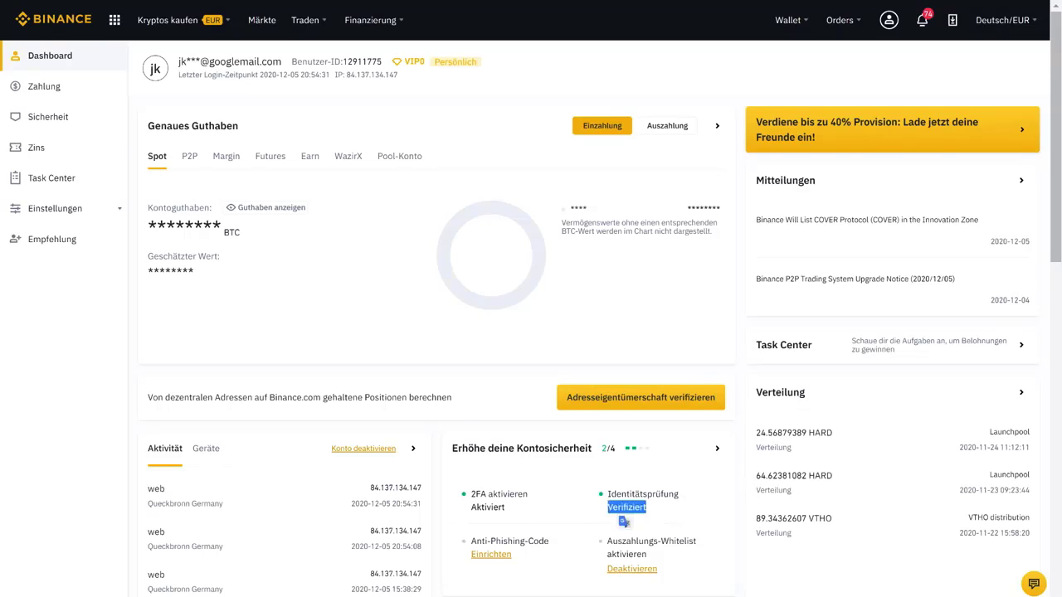
mouse_move(889, 26)
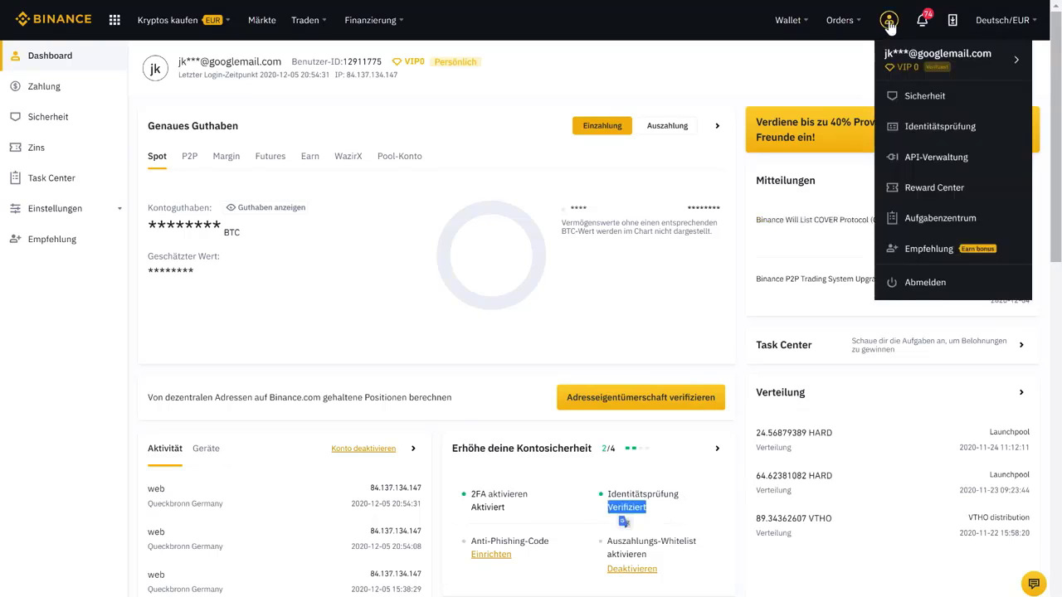
left_click(919, 133)
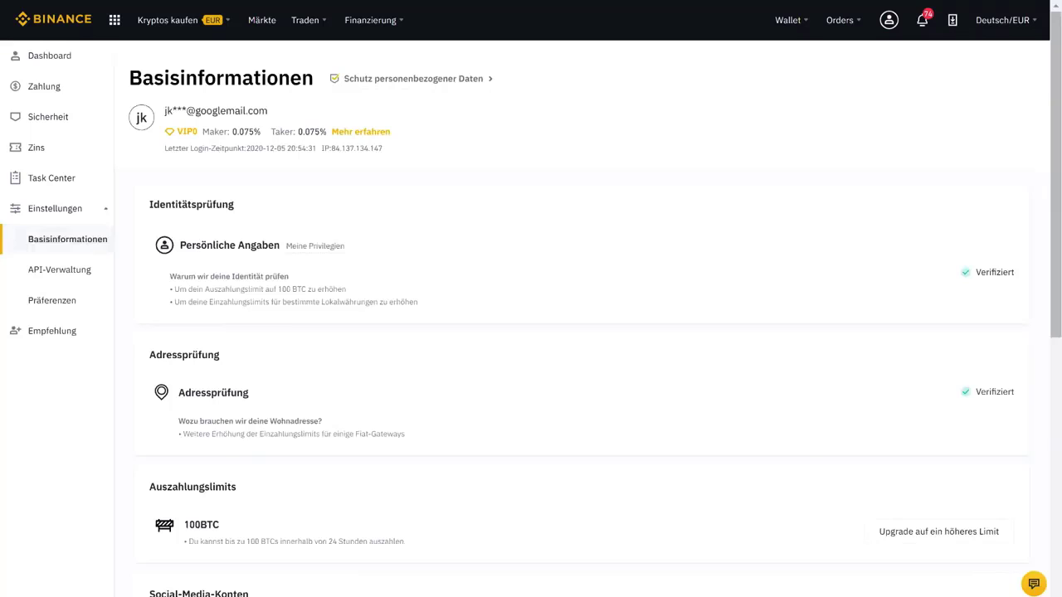
Step: Highlight the Verifiziert labels for Persönliche Angaben and Adressprüfung on Basisinformationen
double_click(994, 272)
double_click(994, 392)
double_click(239, 395)
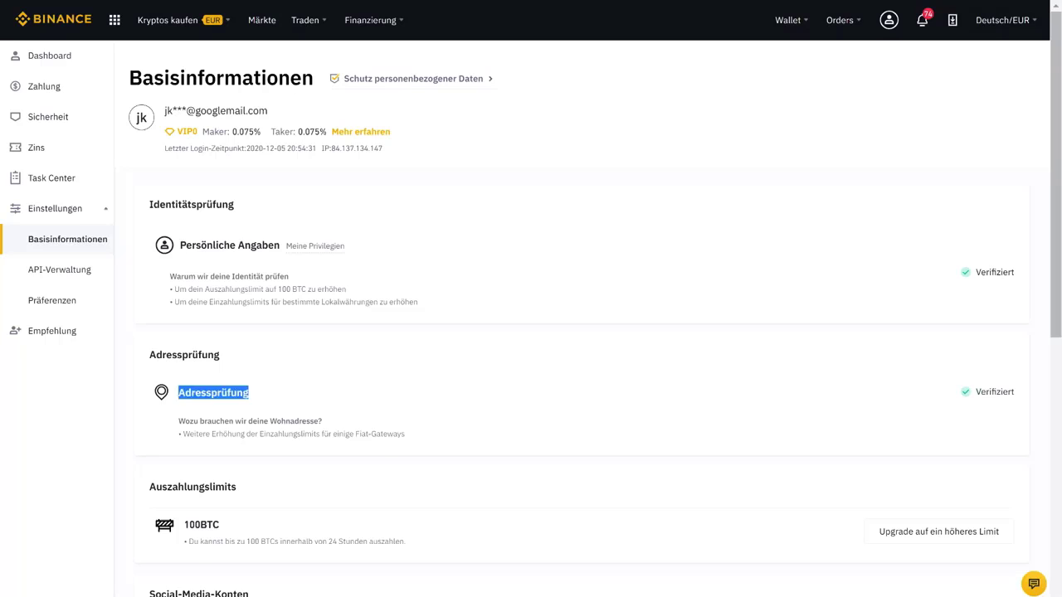
left_click(522, 405)
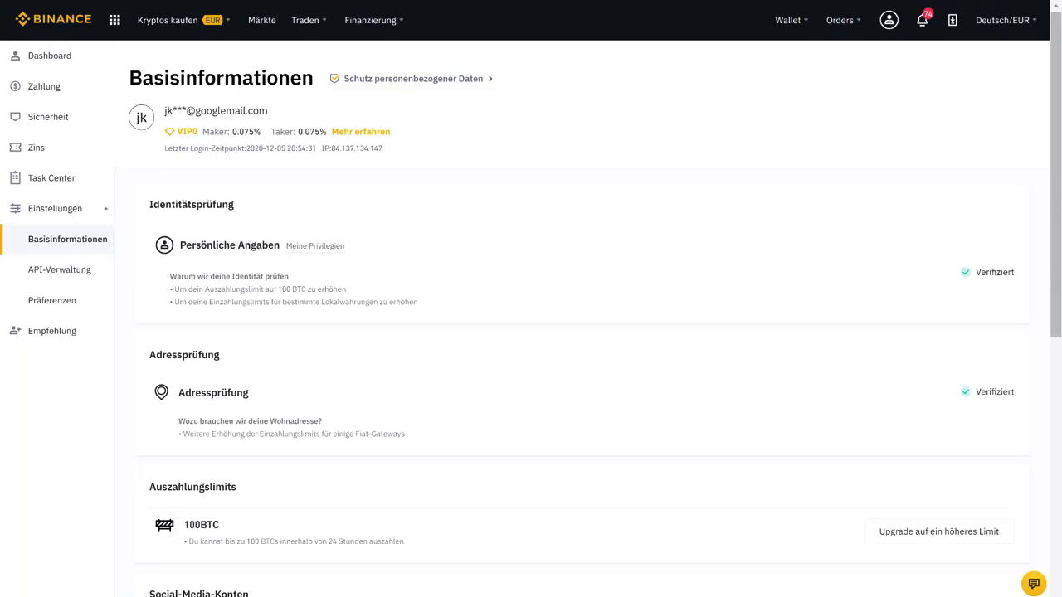
double_click(992, 272)
left_click(827, 215)
Step: Open the Spot wallet, filter assets by 'eur', and start a EUR Einzahlung
mouse_move(792, 20)
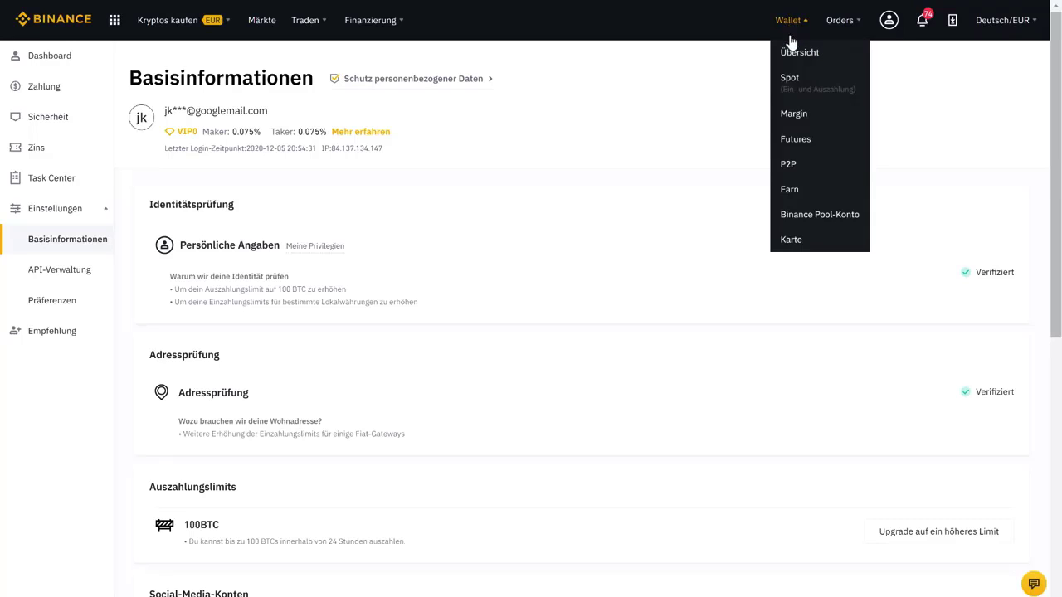
left_click(793, 84)
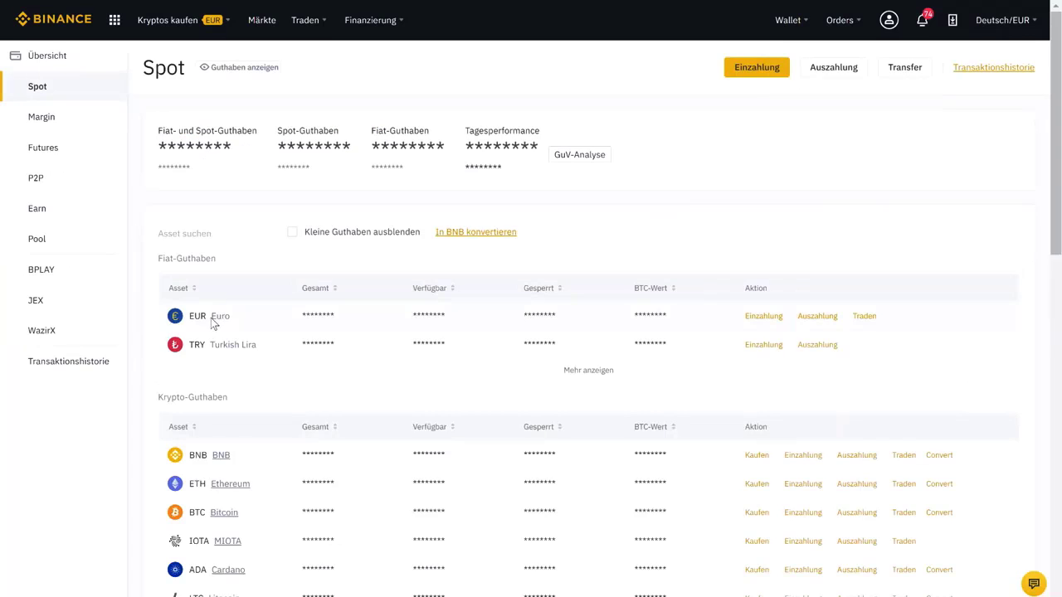
left_click(237, 234)
type("eur")
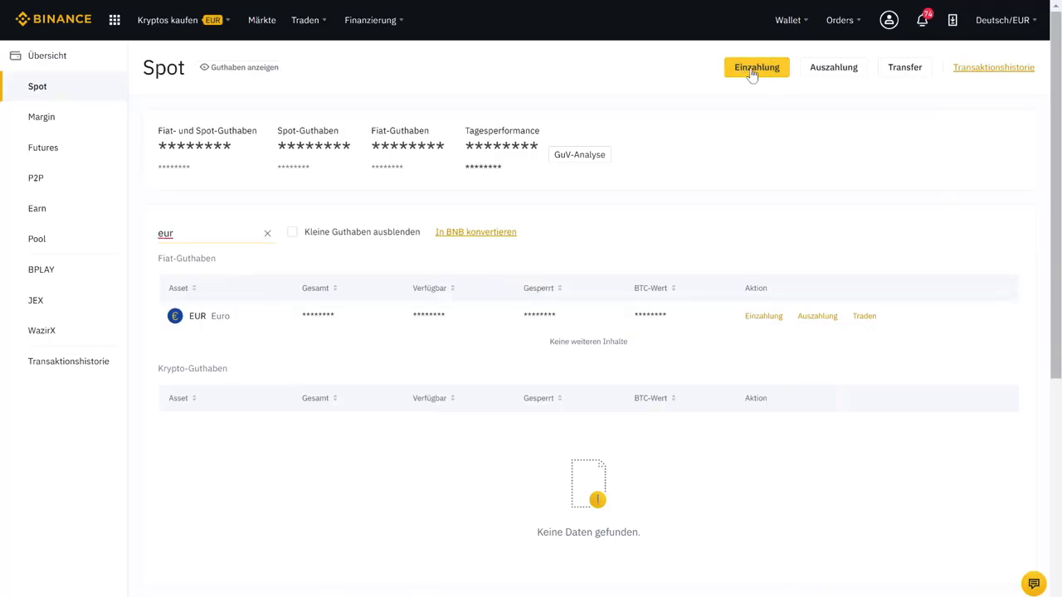
mouse_move(175, 30)
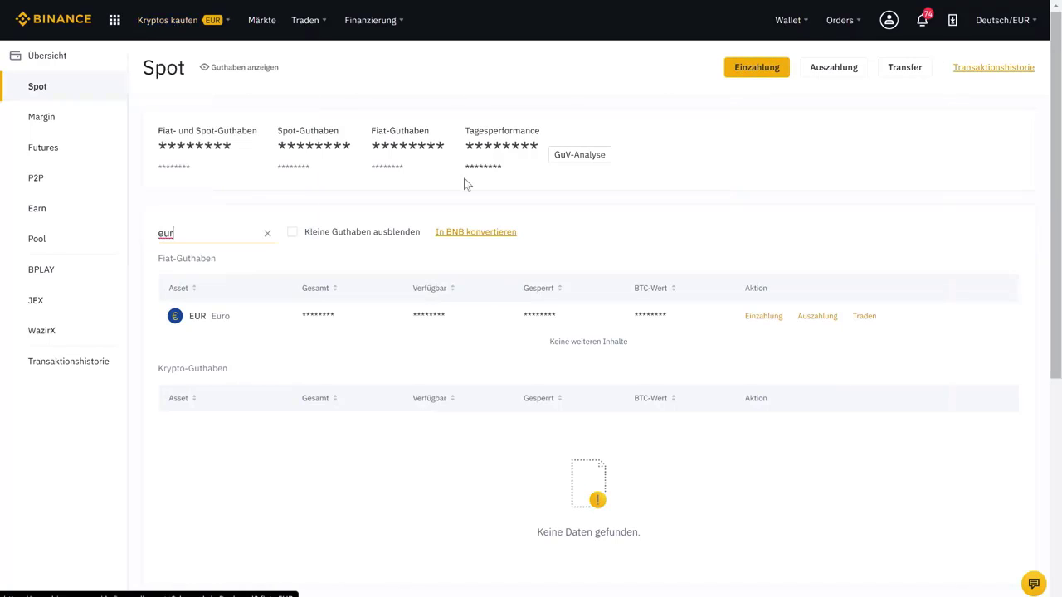
left_click(757, 319)
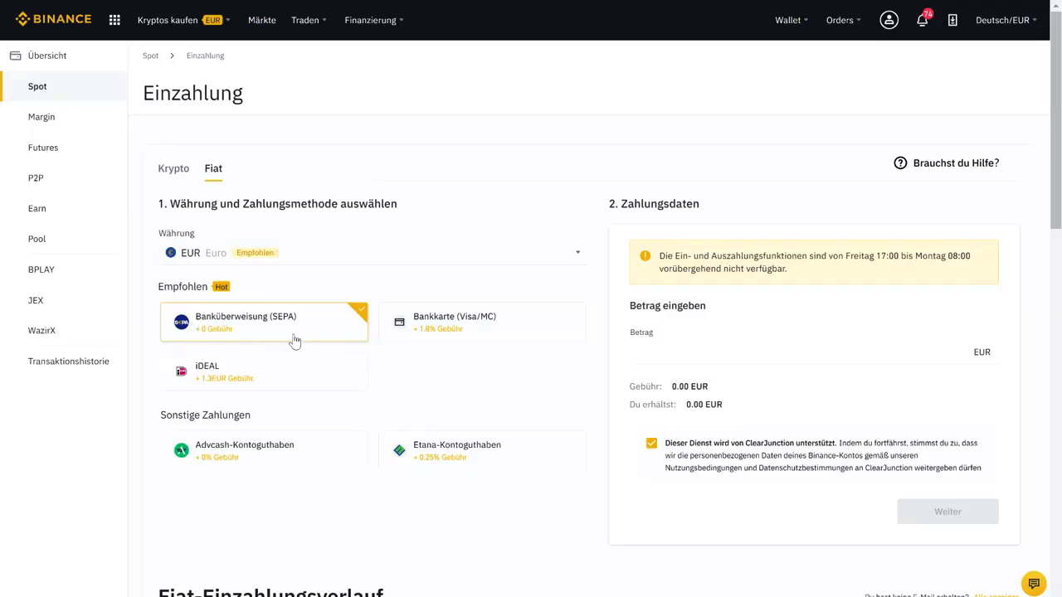
Step: Enter a 50 EUR SEPA deposit with ClearJunction consent ticked and show the bank details
left_click(684, 355)
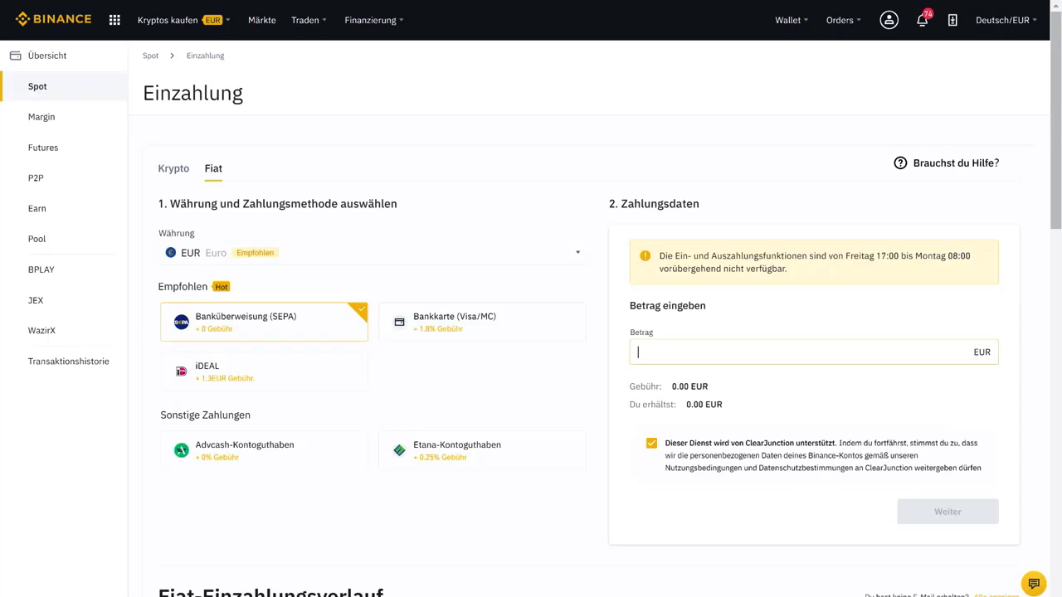
type("50")
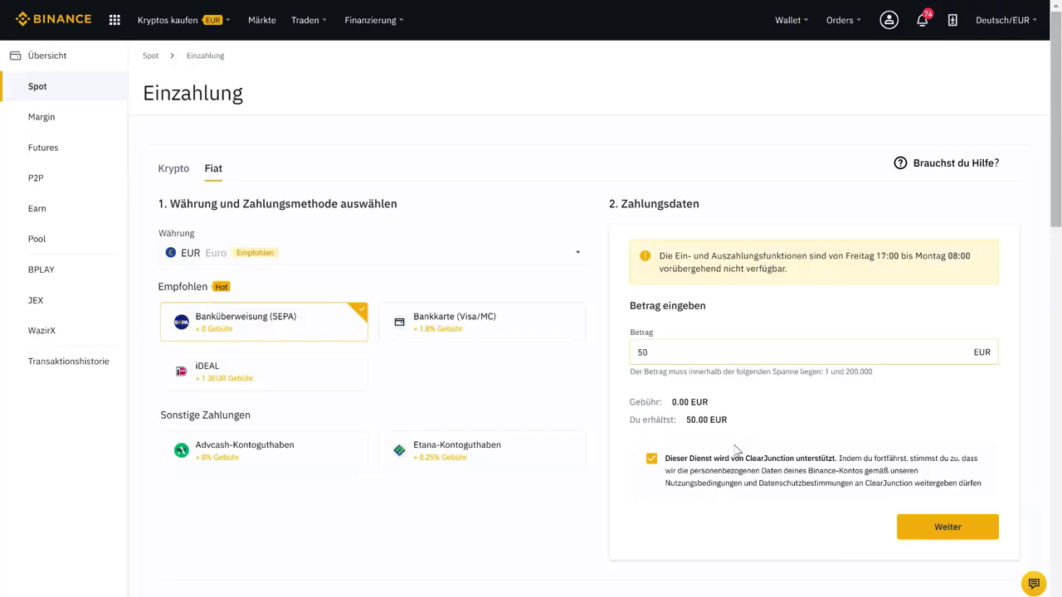
left_click(652, 461)
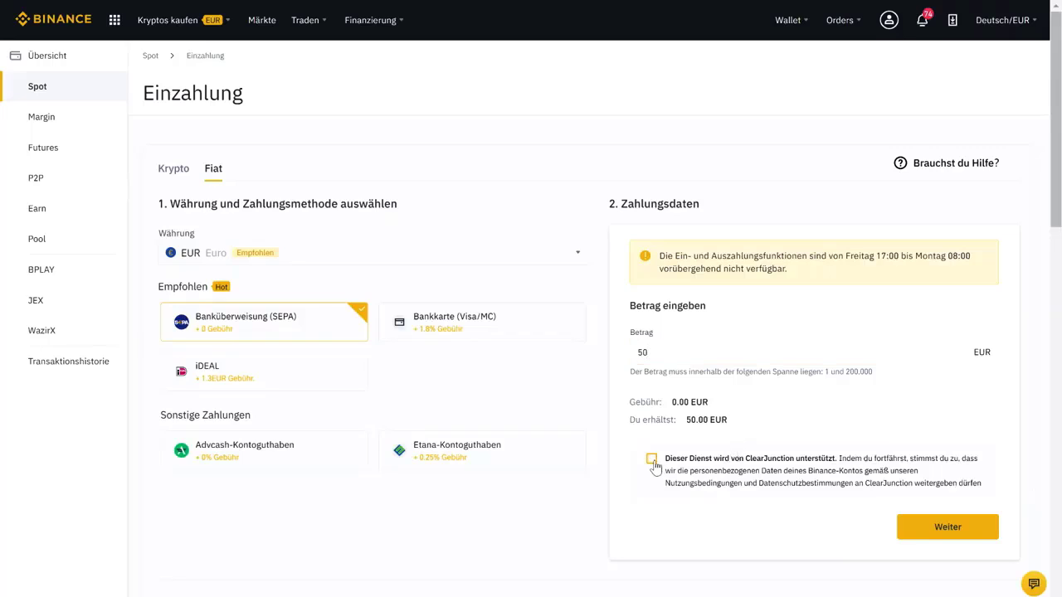
left_click(651, 460)
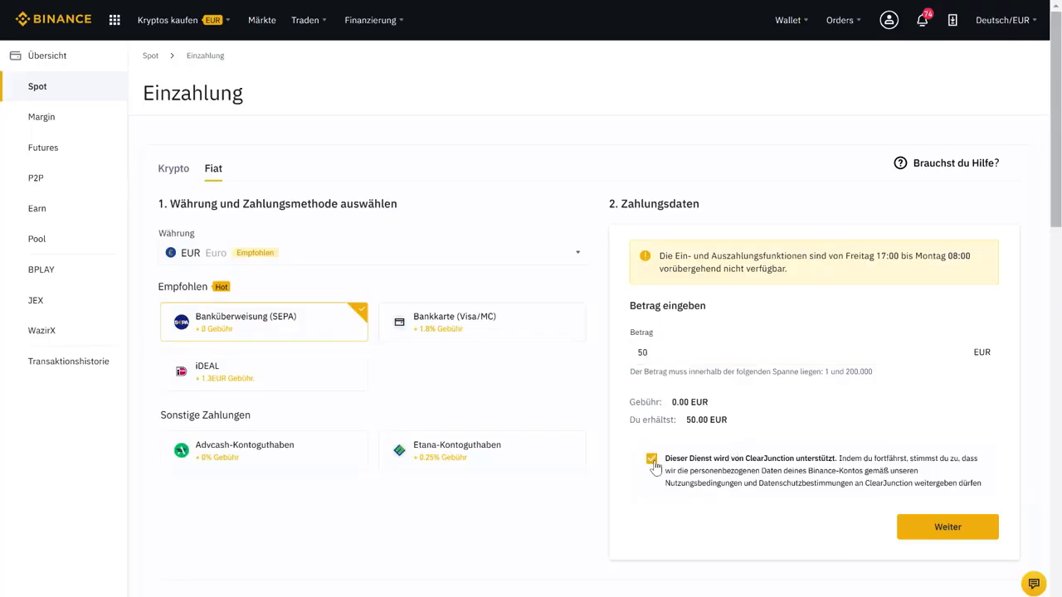
left_click(932, 533)
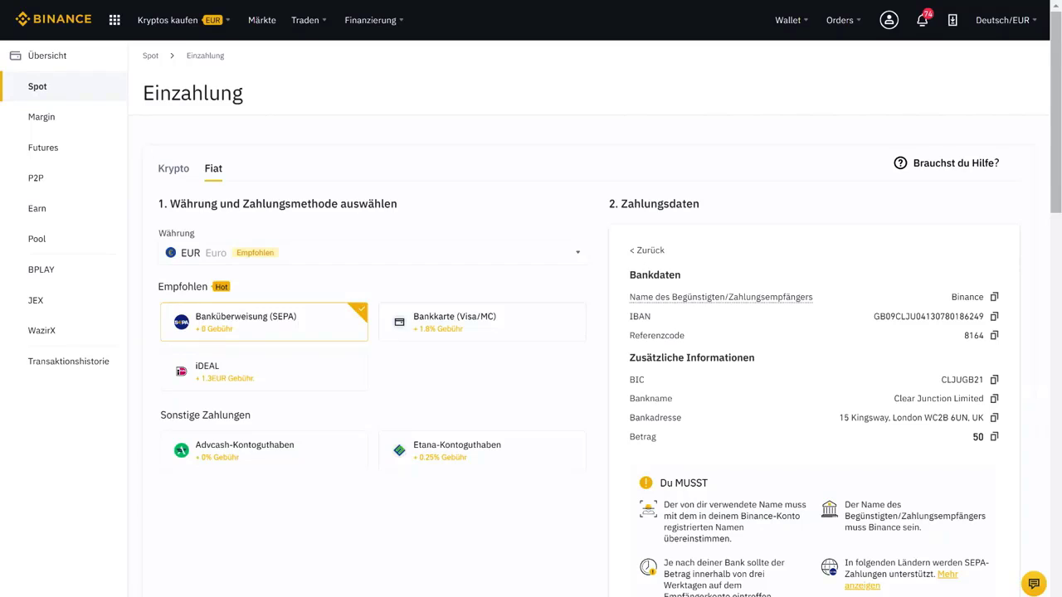
double_click(654, 275)
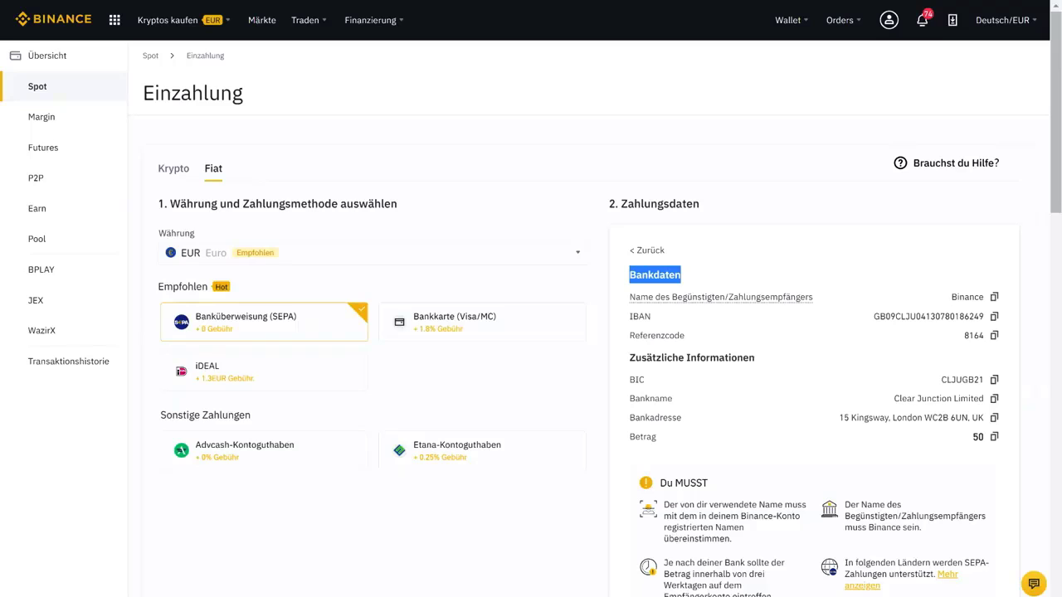
double_click(966, 297)
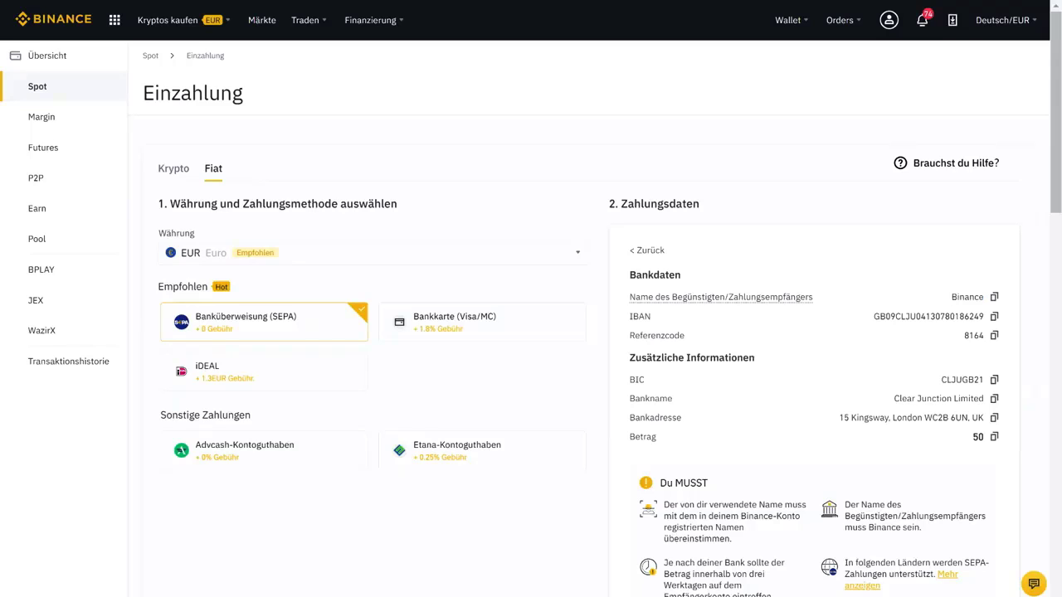
double_click(928, 316)
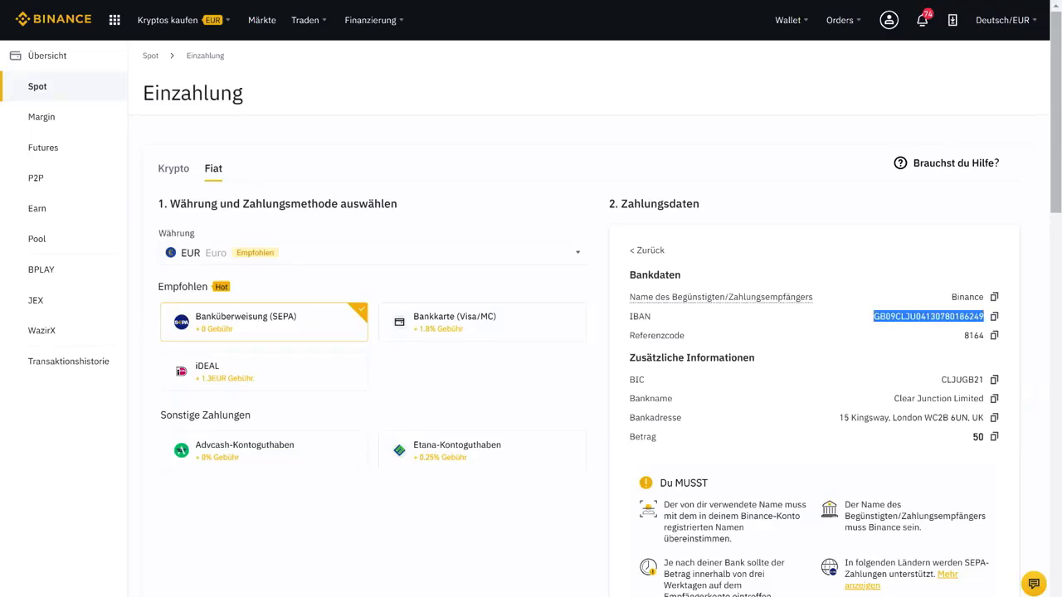
double_click(972, 335)
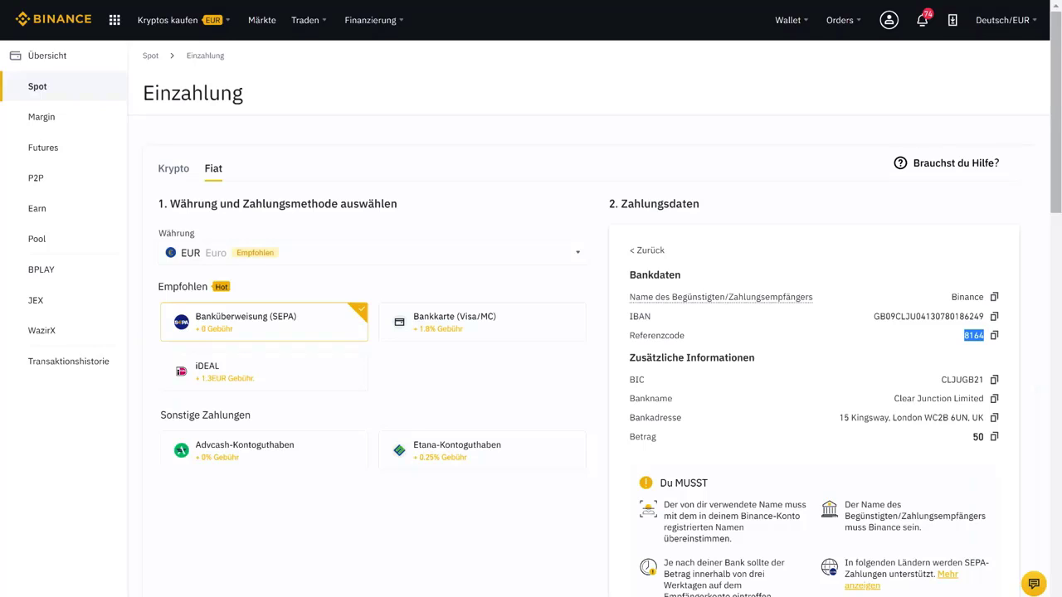
left_click(974, 441)
double_click(976, 437)
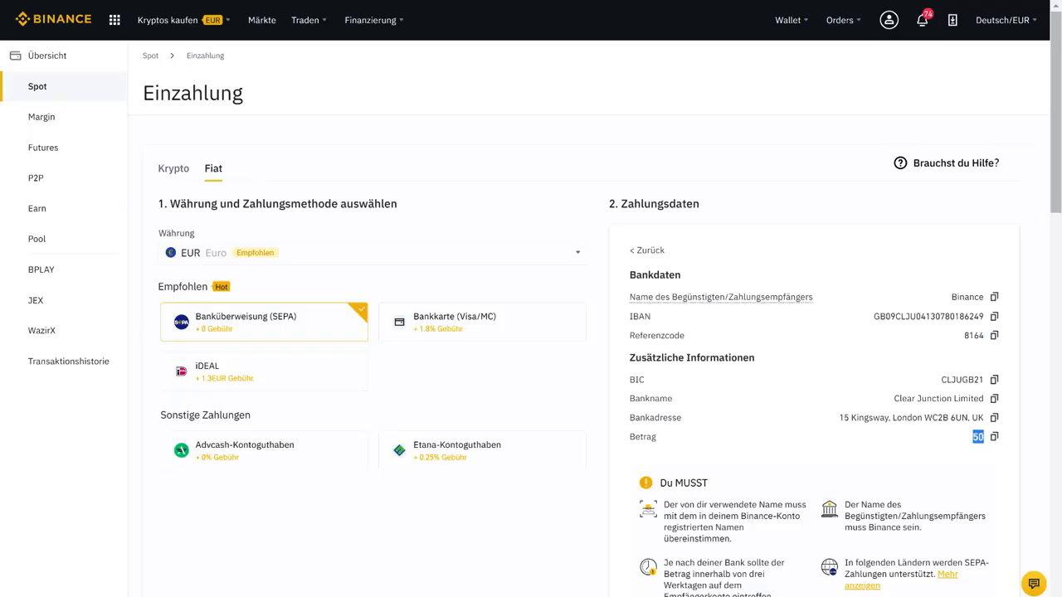
left_click(1013, 480)
scroll(1013, 479, "down", 3)
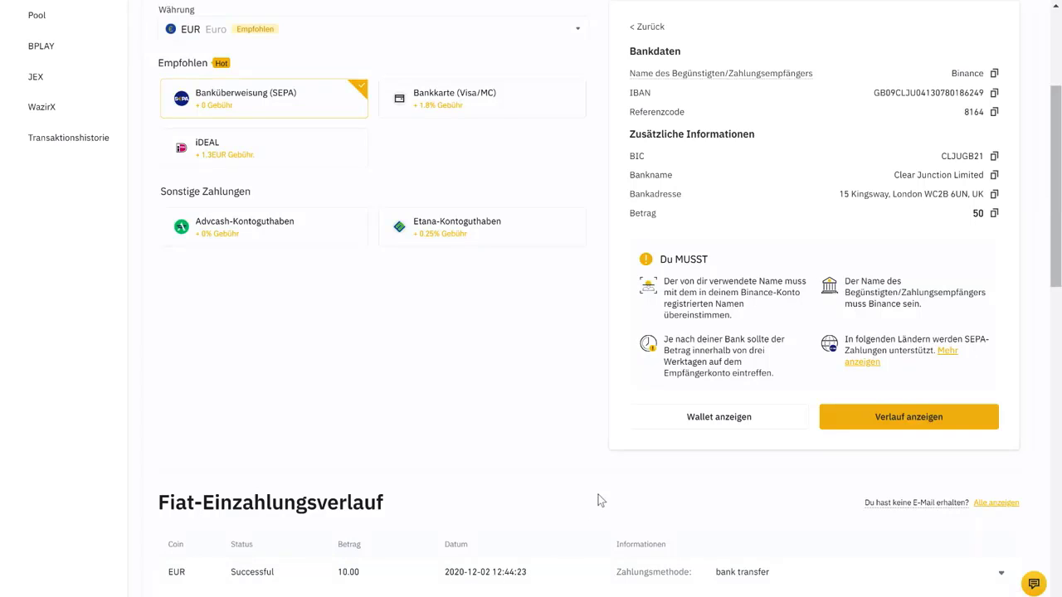
scroll(560, 498, "up", 3)
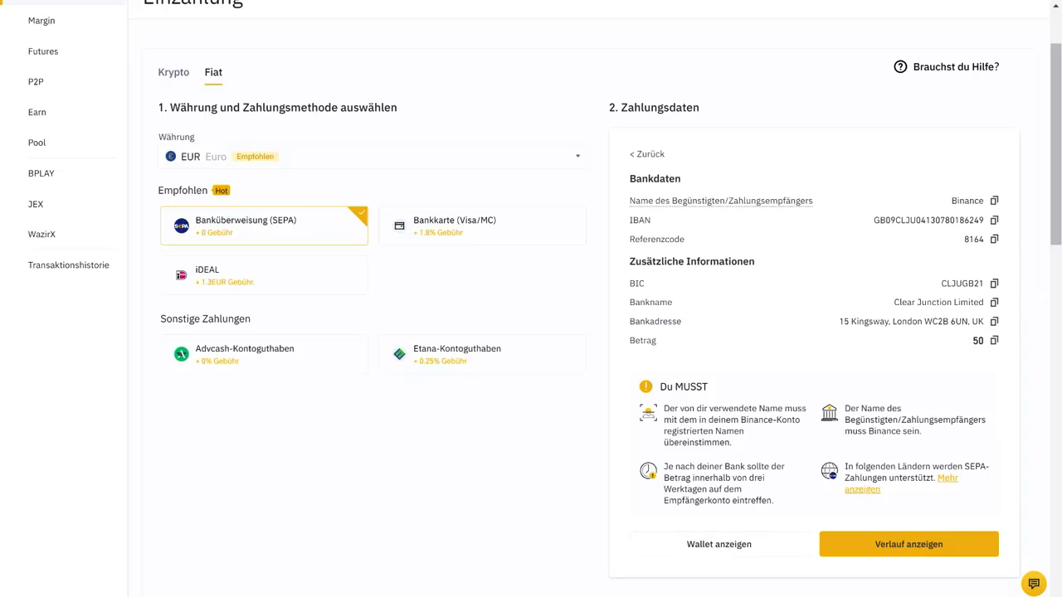
left_click_drag(748, 477, 707, 489)
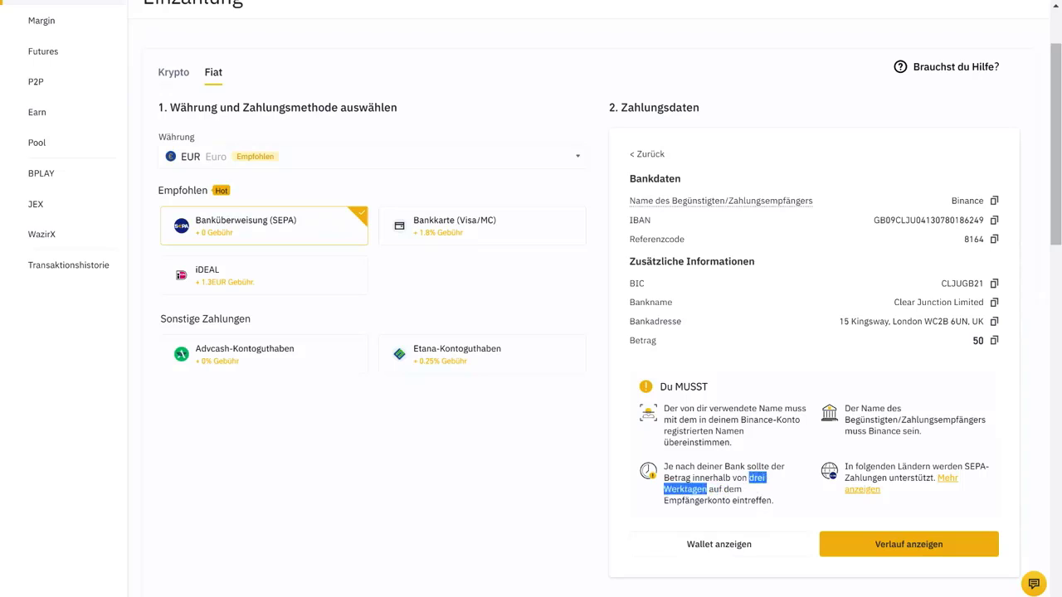
left_click(580, 489)
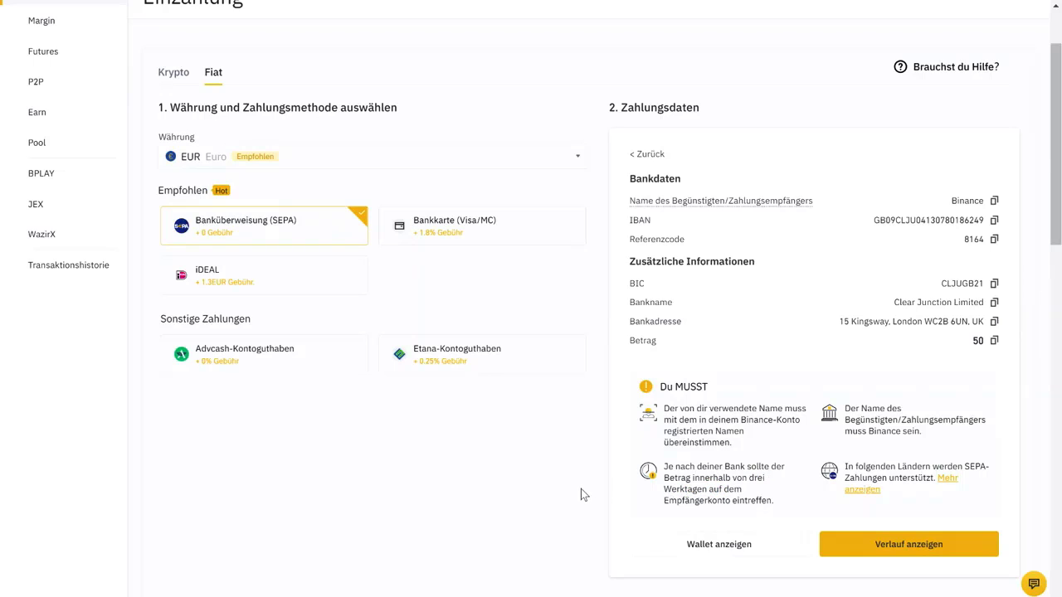
scroll(581, 490, "up", 1)
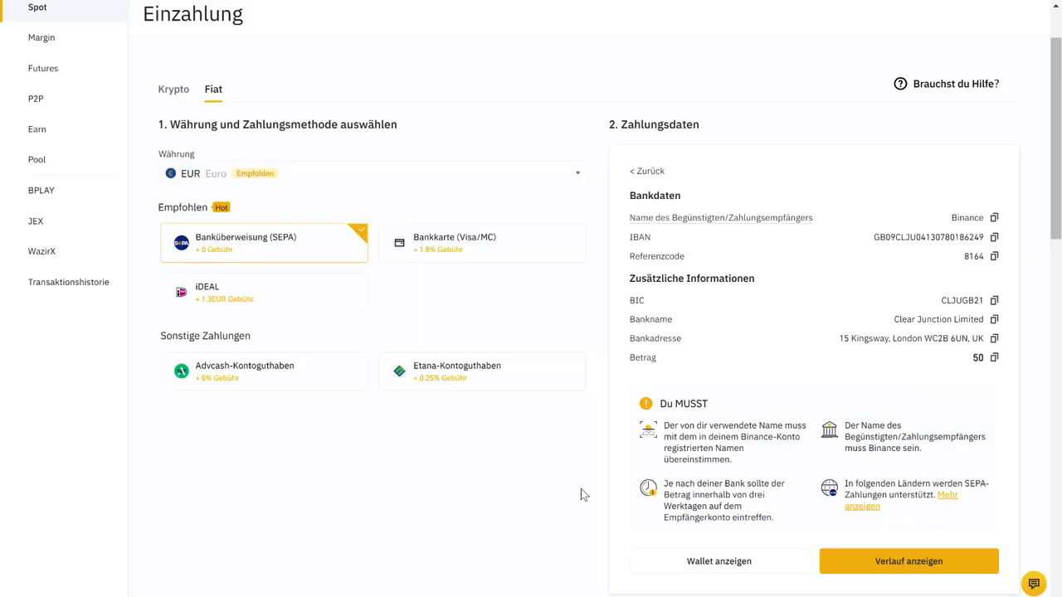
scroll(580, 491, "up", 1)
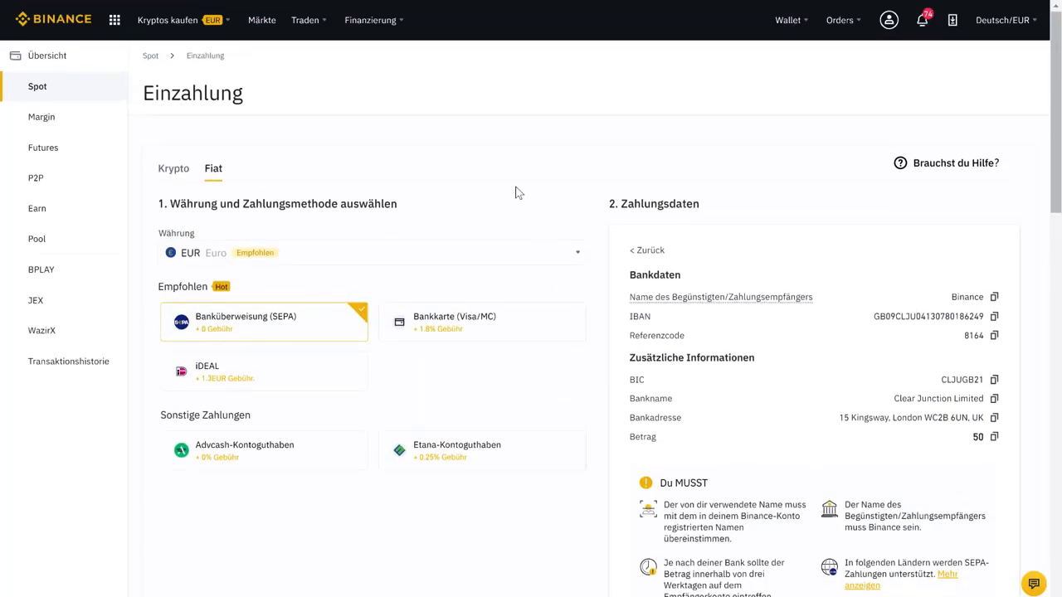
Step: Go to Kryptos kaufen > Barbestand to buy crypto with the euro balance
mouse_move(155, 24)
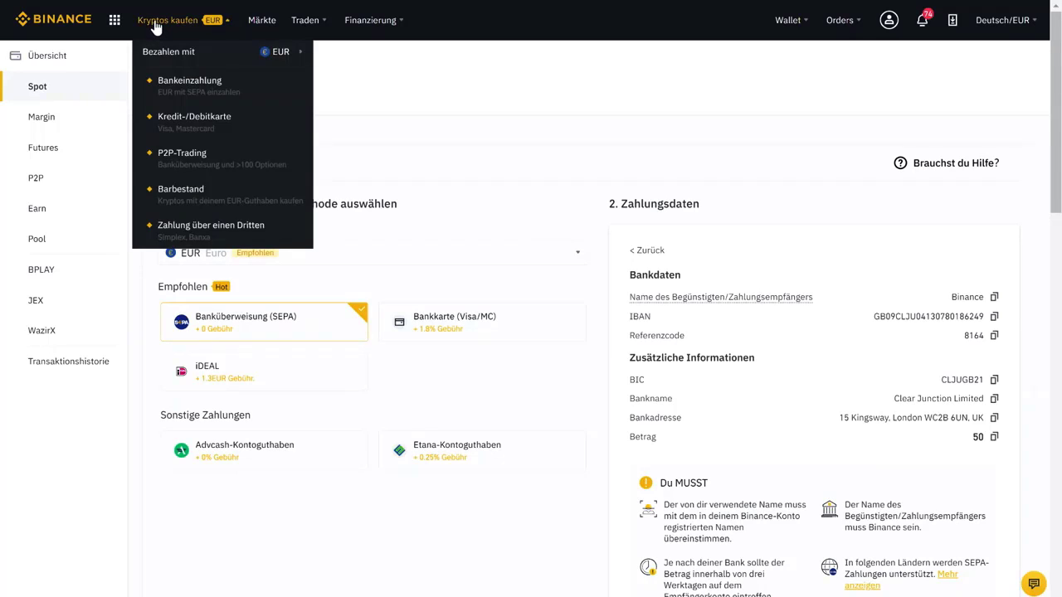
left_click(190, 199)
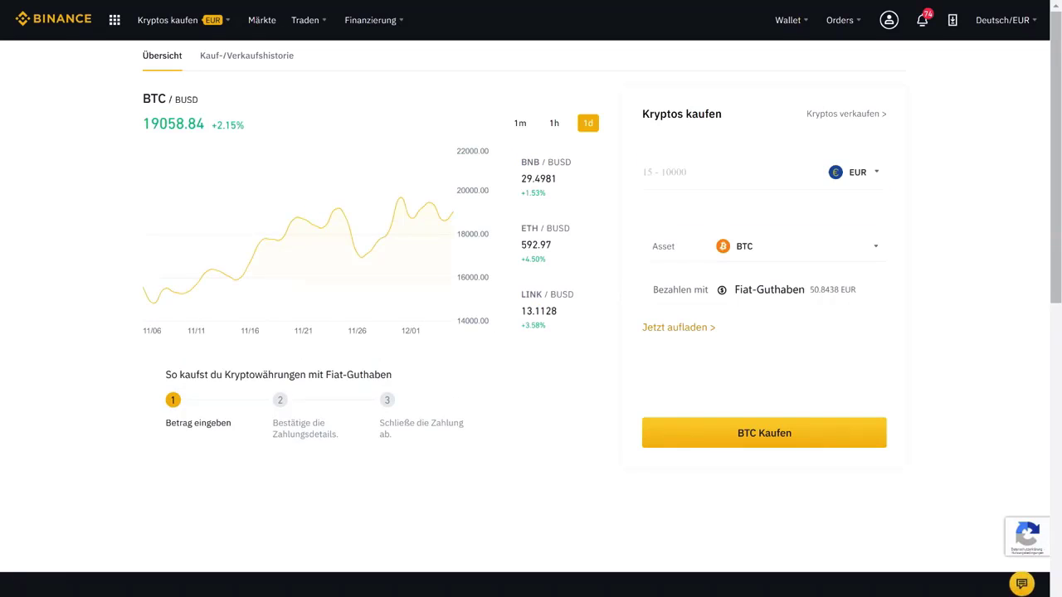
Step: Enter 50 EUR as the spend amount and highlight the ~0.003165 BTC estimate
left_click(680, 171)
type("50")
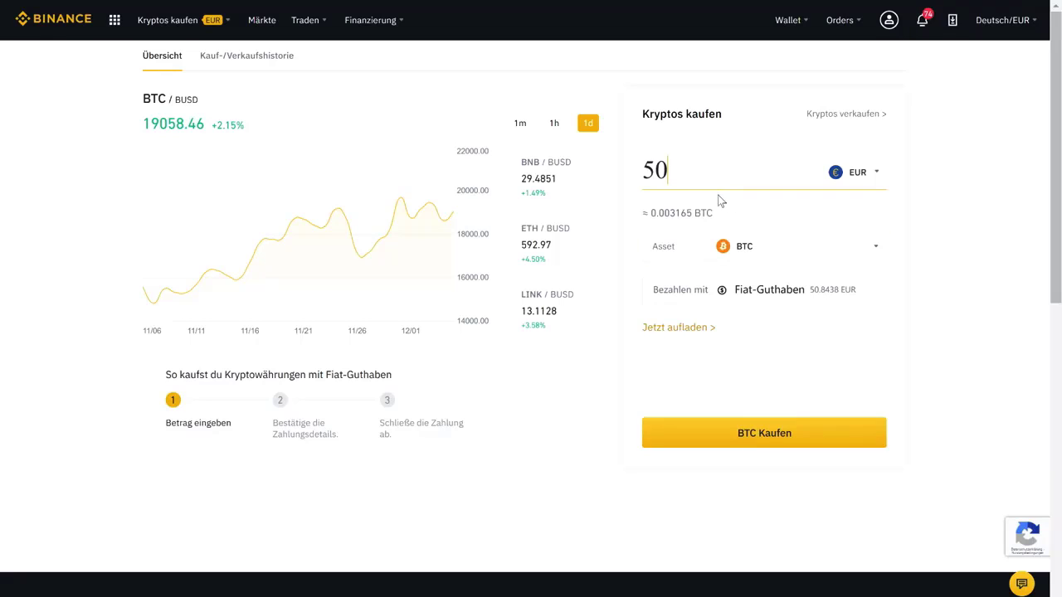
left_click_drag(650, 213, 713, 214)
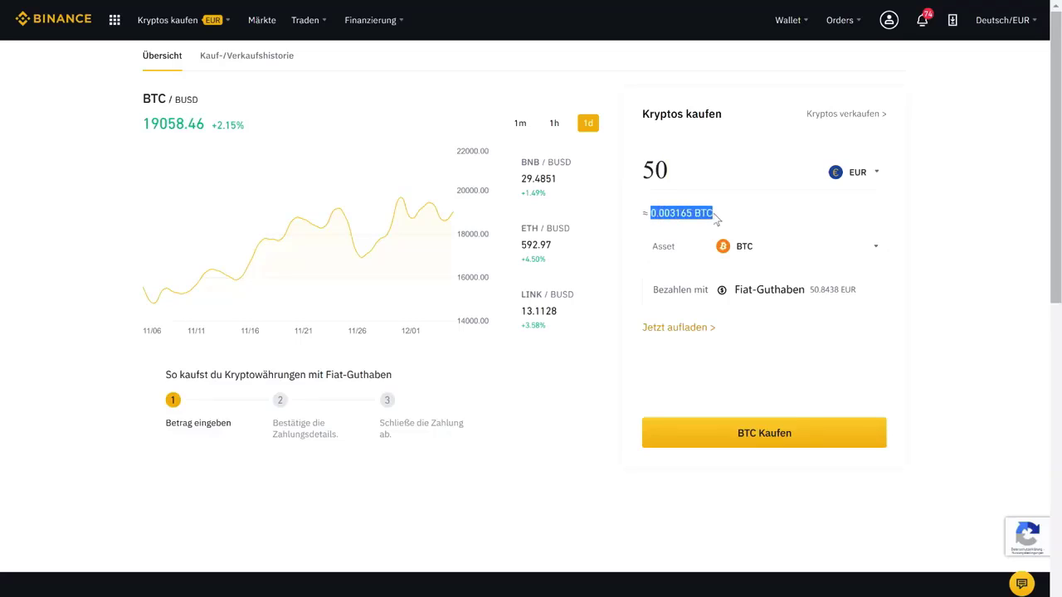
left_click(761, 213)
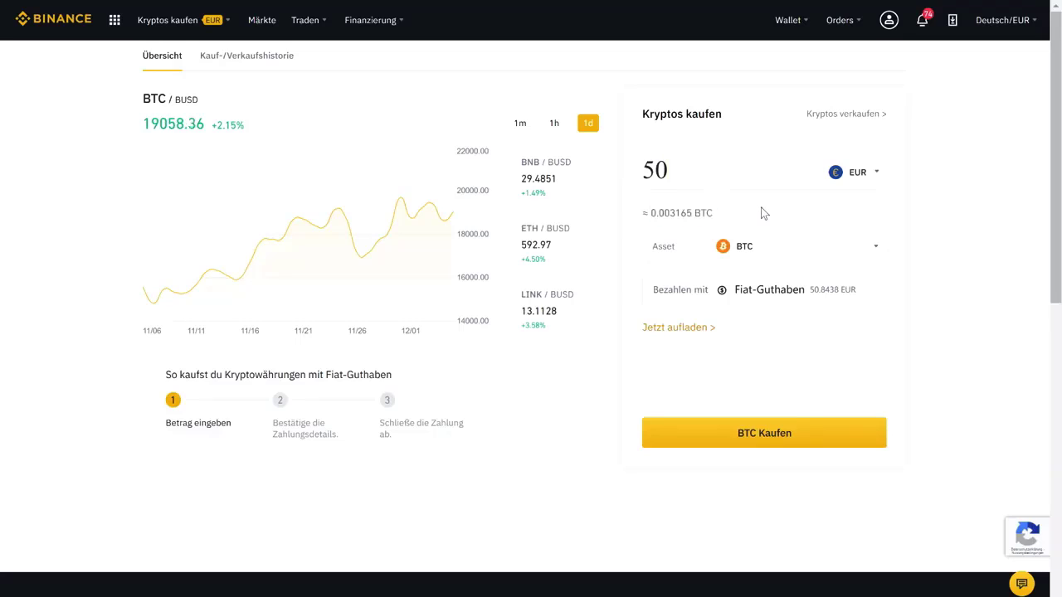